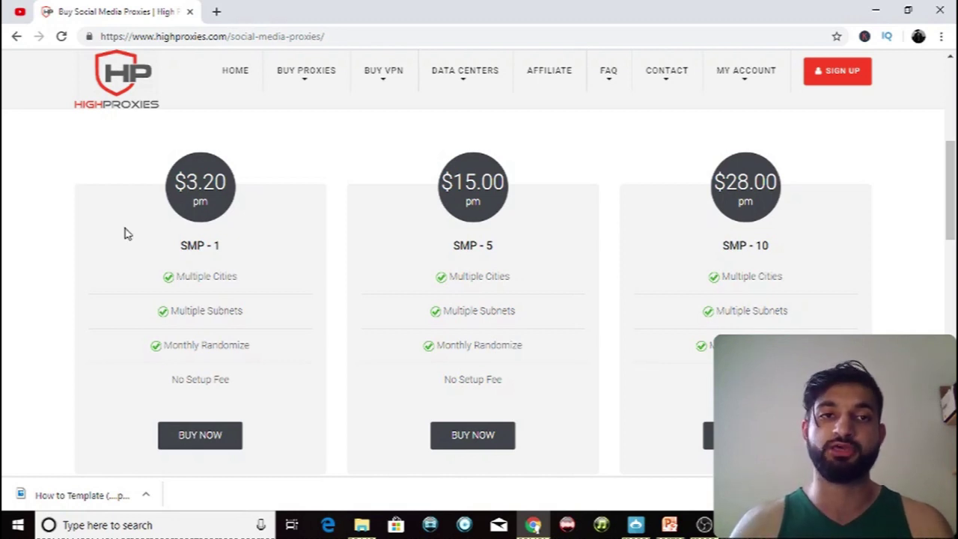
Step: Open the Buy Social Media Proxies page and review its pricing plans and description
{"action": "mouse_move", "coordinate": [298, 86]}
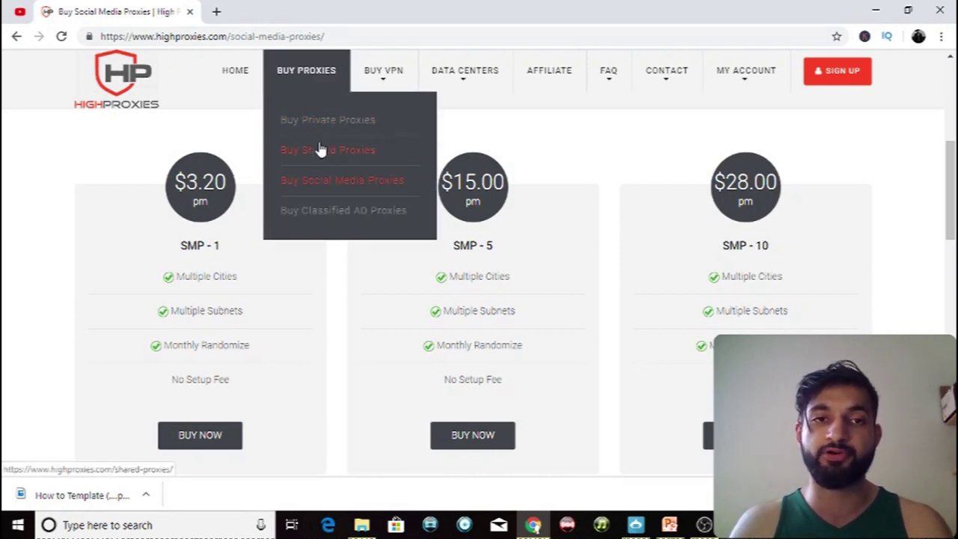
{"action": "left_click", "coordinate": [333, 183]}
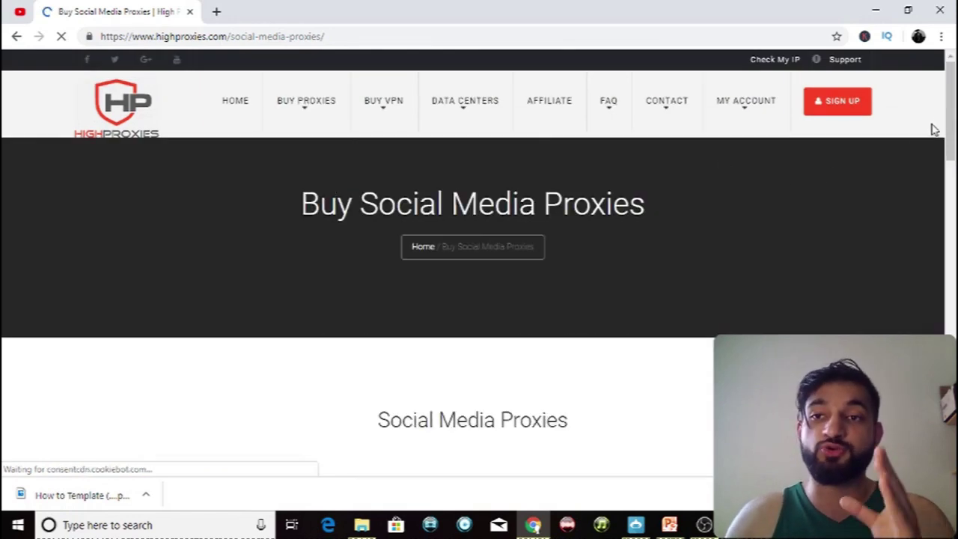
{"action": "left_click_drag", "start_coordinate": [951, 112], "coordinate": [950, 341]}
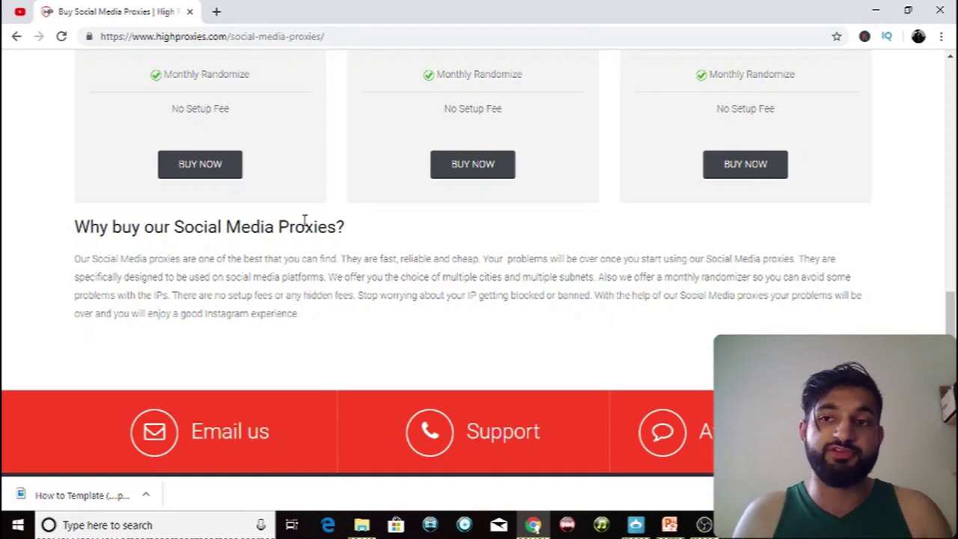
{"action": "left_click_drag", "start_coordinate": [951, 314], "coordinate": [941, 176]}
{"action": "scroll", "coordinate": [861, 232], "scroll_direction": "up", "scroll_amount": 1}
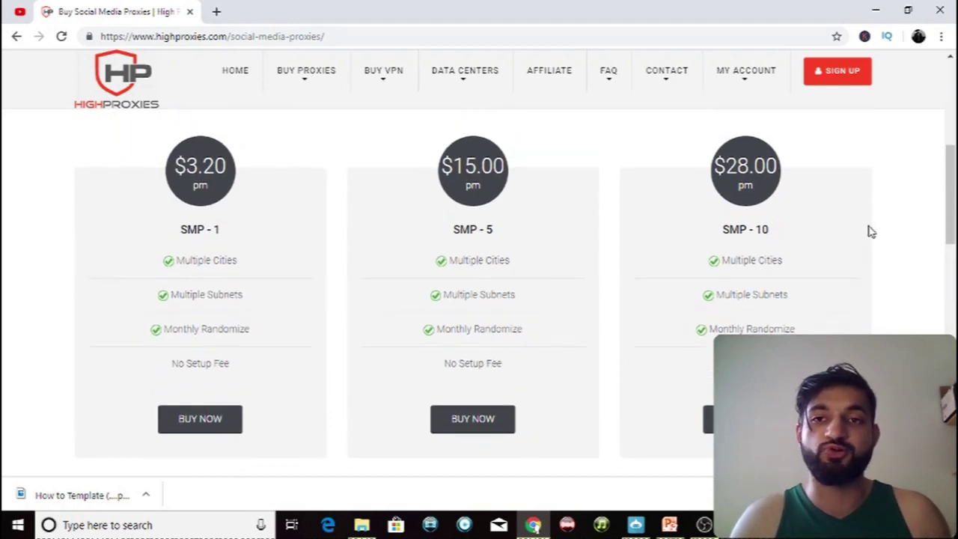
{"action": "scroll", "coordinate": [868, 231], "scroll_direction": "up", "scroll_amount": 1}
{"action": "scroll", "coordinate": [871, 237], "scroll_direction": "down", "scroll_amount": 1}
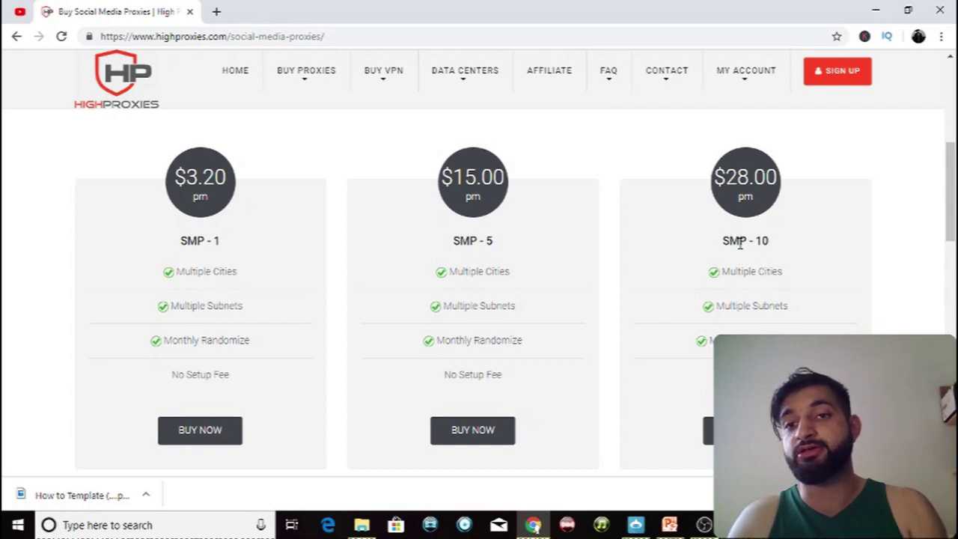
Step: Highlight the SMP - 10 plan name in the $28.00 pricing card
{"action": "left_click_drag", "start_coordinate": [739, 241], "coordinate": [768, 241]}
{"action": "left_click", "coordinate": [765, 240]}
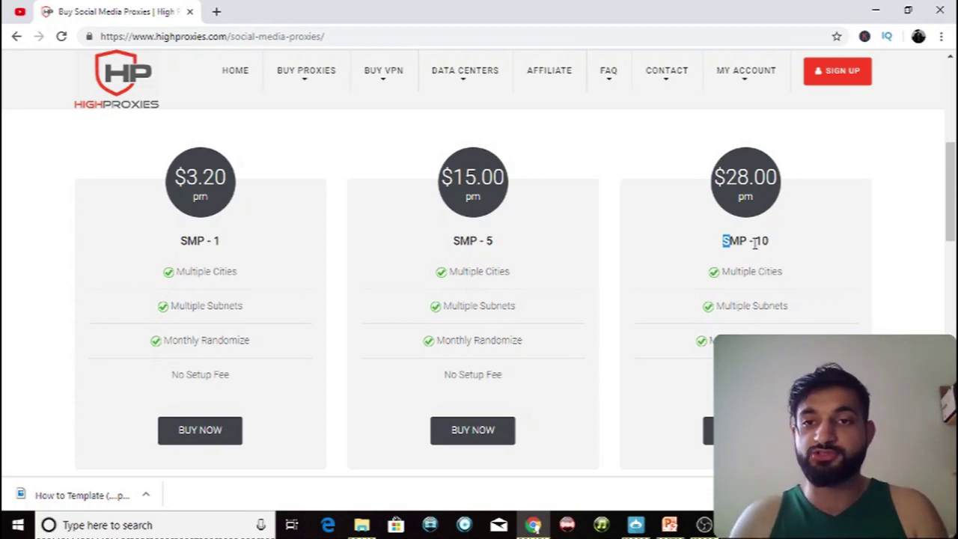
{"action": "left_click_drag", "start_coordinate": [723, 241], "coordinate": [767, 241]}
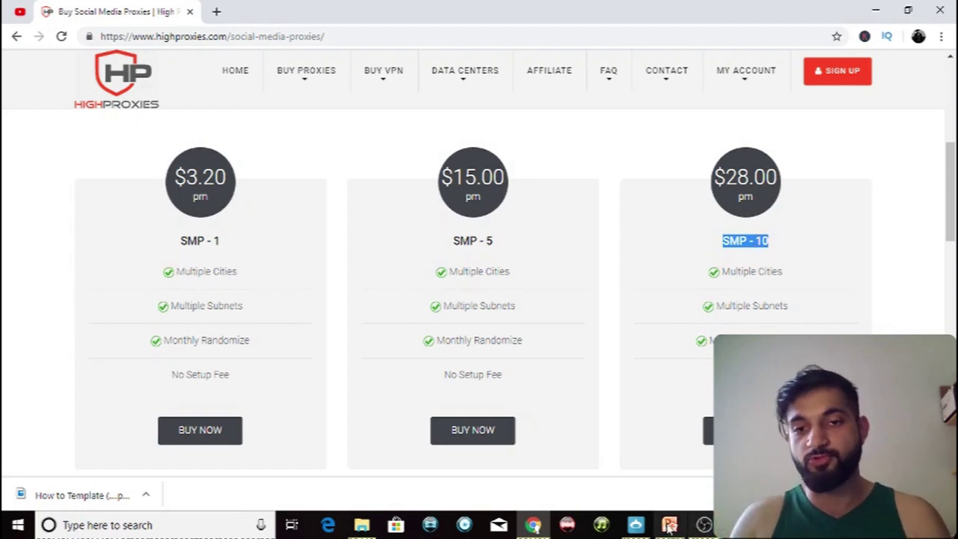
Step: Switch to Jarvee and open the Proxy Manager
{"action": "left_click", "coordinate": [634, 525]}
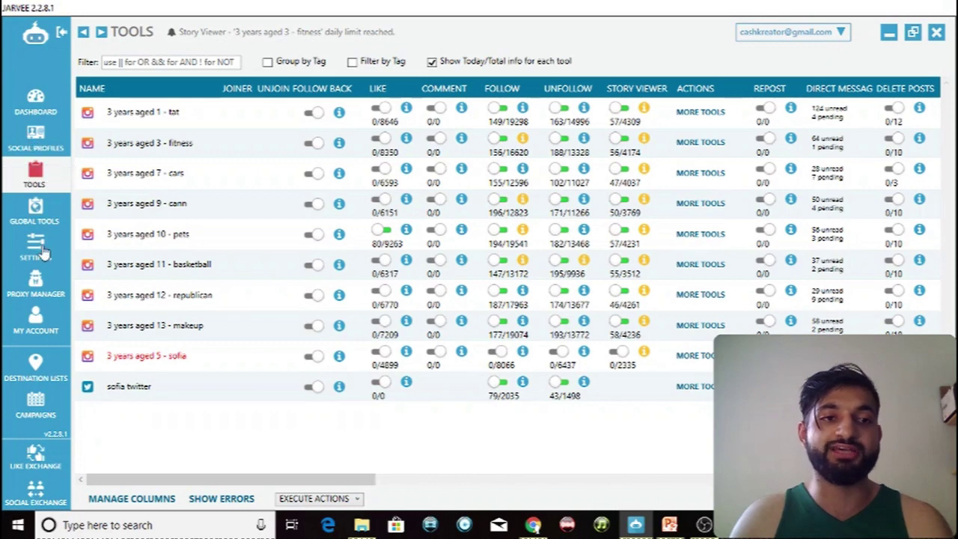
{"action": "left_click", "coordinate": [47, 295]}
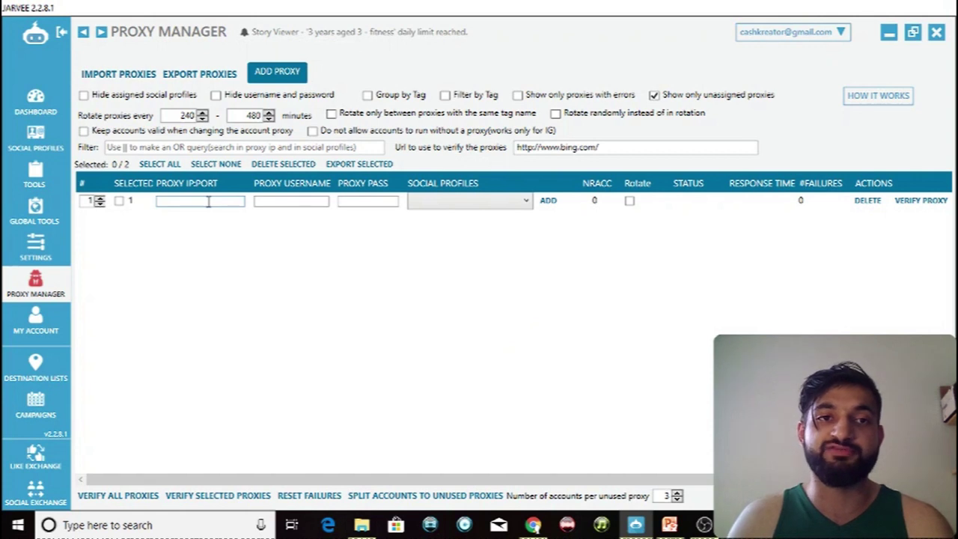
Step: Add a second empty proxy row and delete it again
{"action": "left_click", "coordinate": [268, 78]}
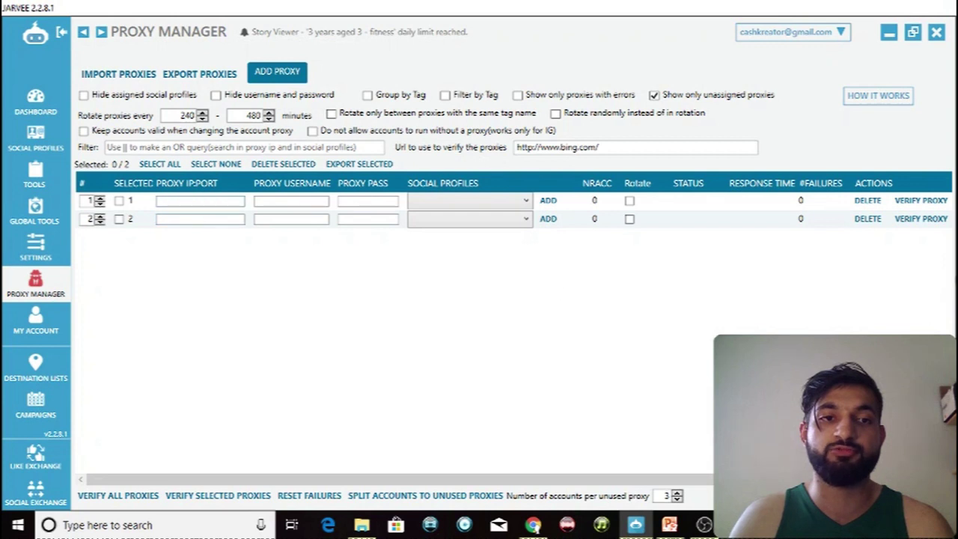
{"action": "left_click", "coordinate": [866, 220]}
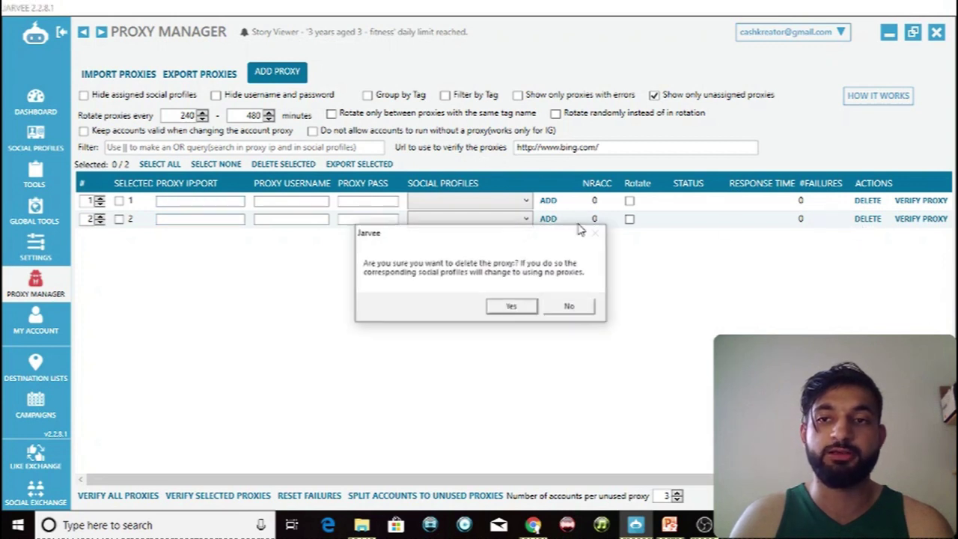
{"action": "left_click", "coordinate": [509, 307]}
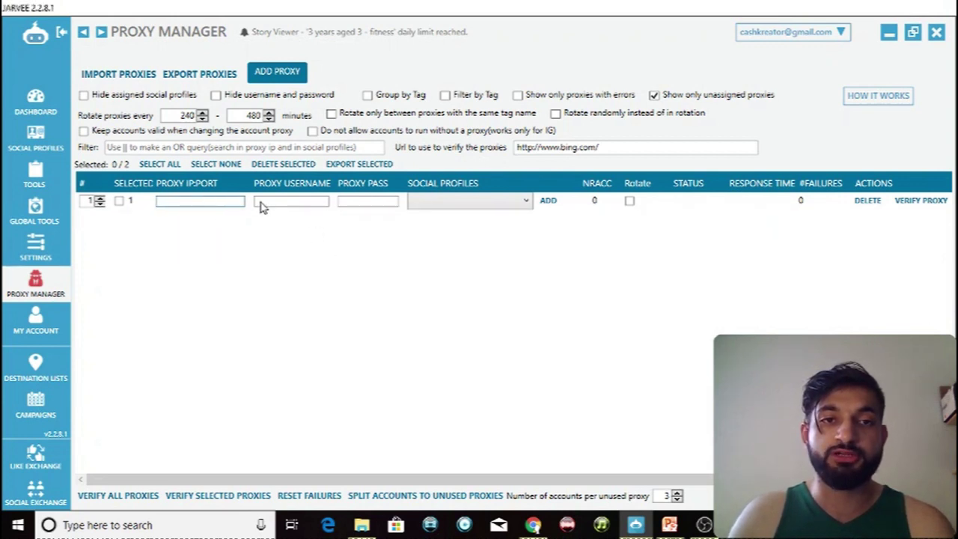
Step: Examine the IP:port, username, password and social profiles fields of the first proxy row
{"action": "left_click", "coordinate": [262, 203]}
{"action": "left_click", "coordinate": [367, 203]}
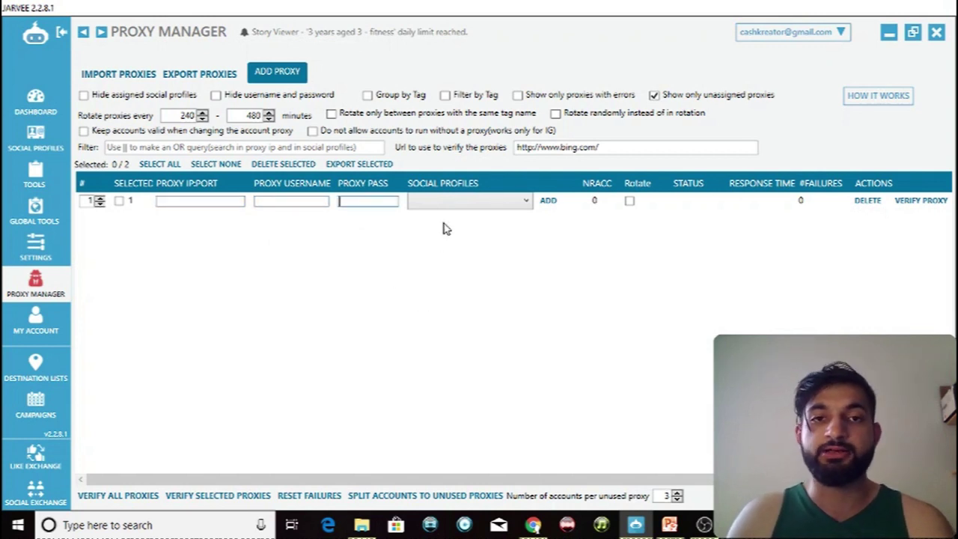
{"action": "left_click", "coordinate": [457, 204]}
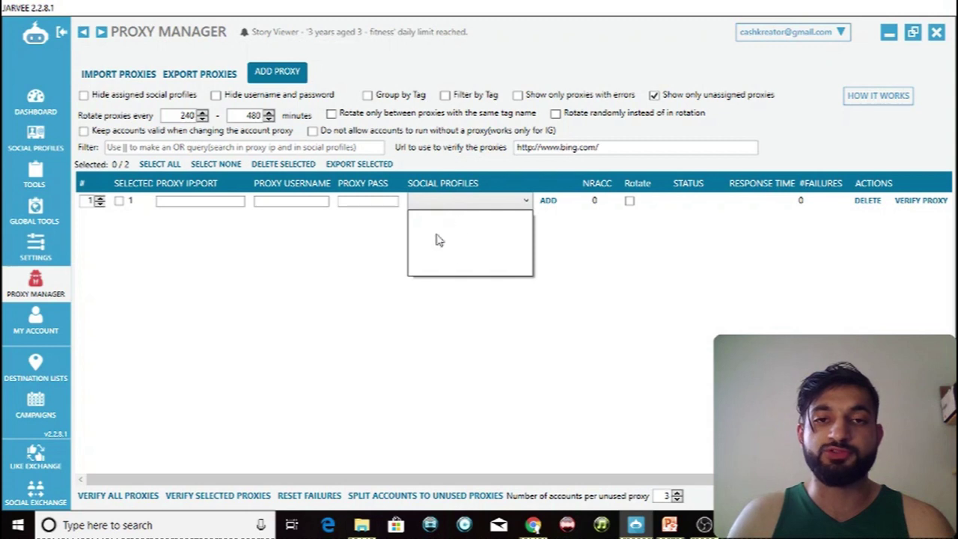
{"action": "left_click", "coordinate": [586, 293]}
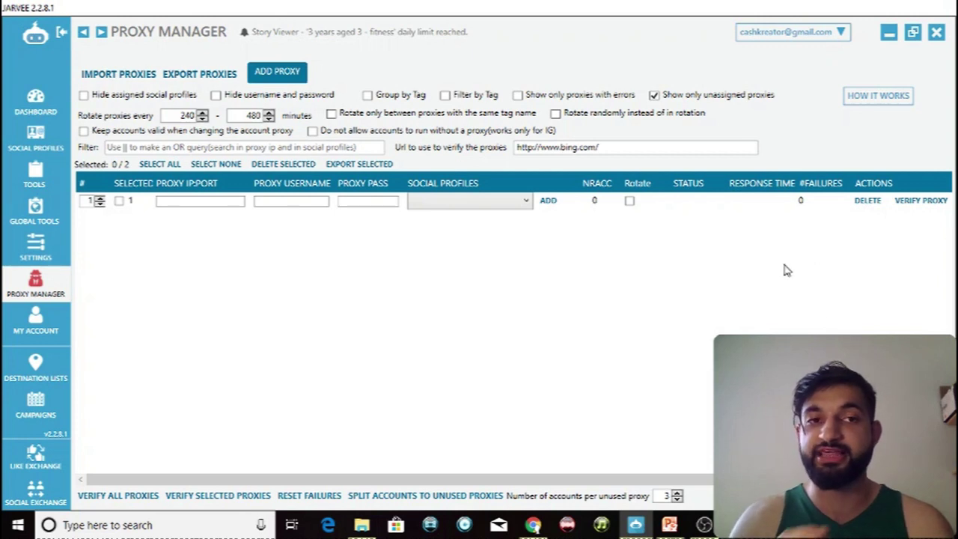
{"action": "left_click", "coordinate": [205, 201]}
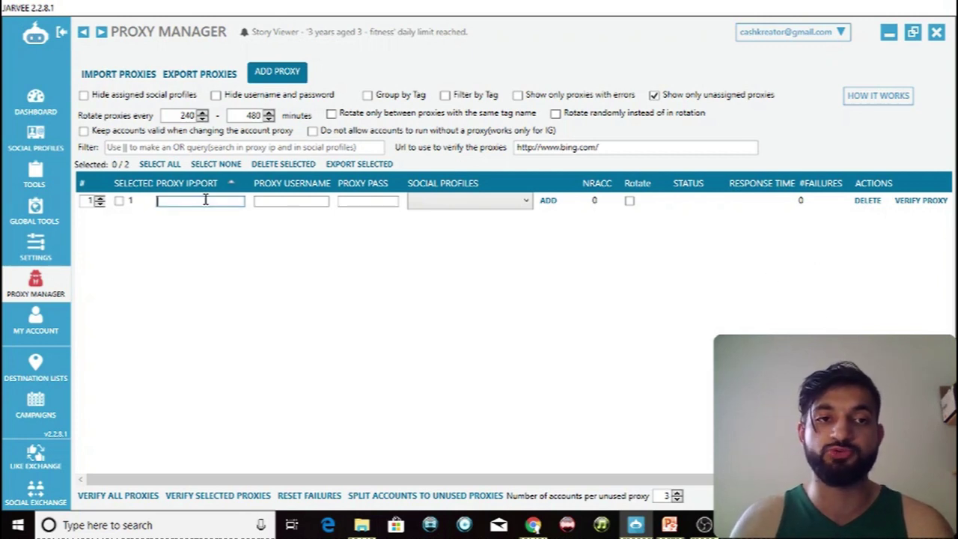
{"action": "left_click", "coordinate": [299, 202]}
{"action": "left_click", "coordinate": [384, 202]}
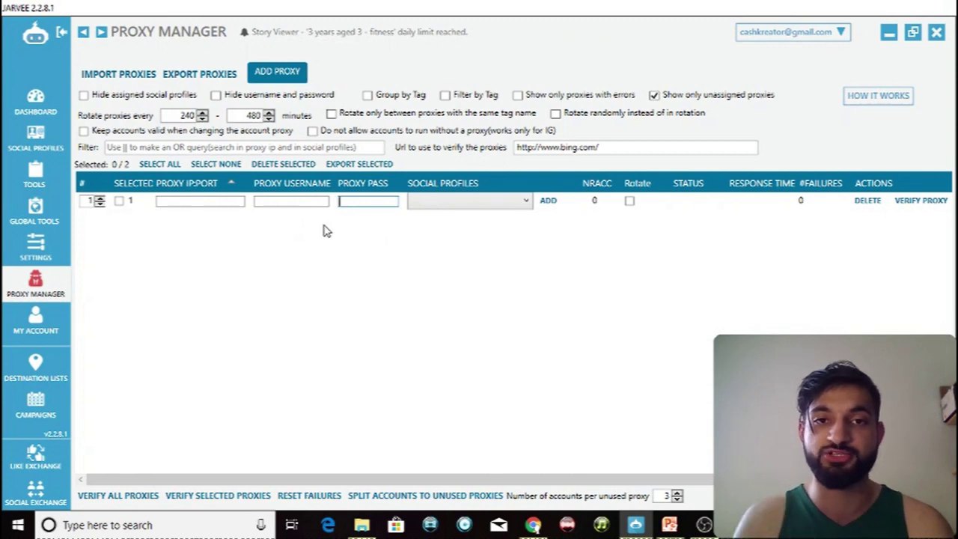
Step: Look over the social profiles list and return to the Proxy Manager
{"action": "left_click", "coordinate": [22, 140]}
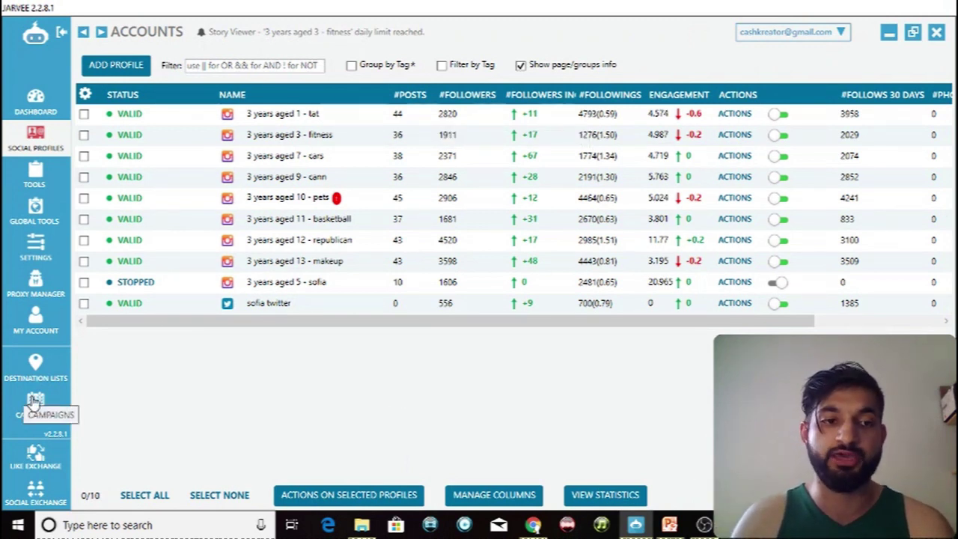
{"action": "left_click", "coordinate": [42, 284]}
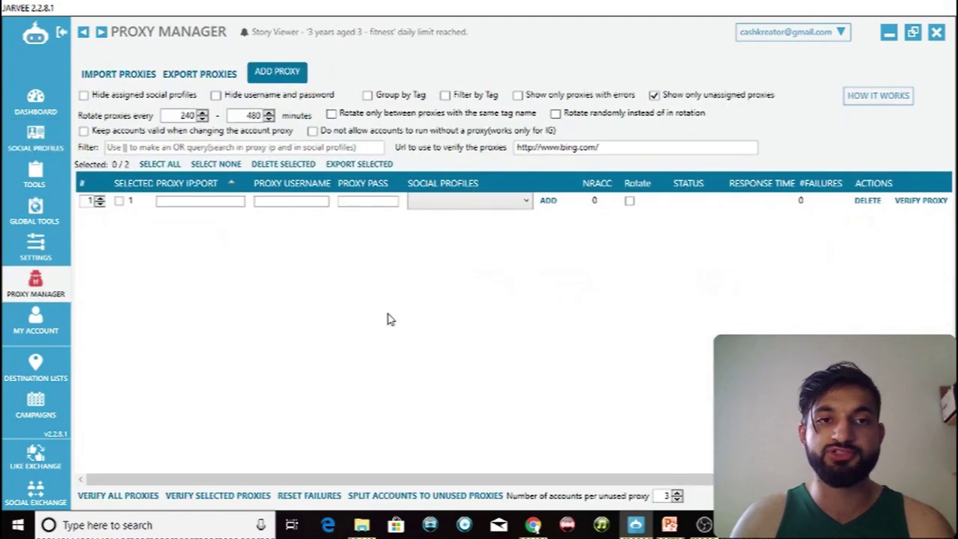
Step: Add ten more empty proxy rows to the Proxy Manager list
{"action": "left_click", "coordinate": [275, 72]}
{"action": "left_click", "coordinate": [276, 72]}
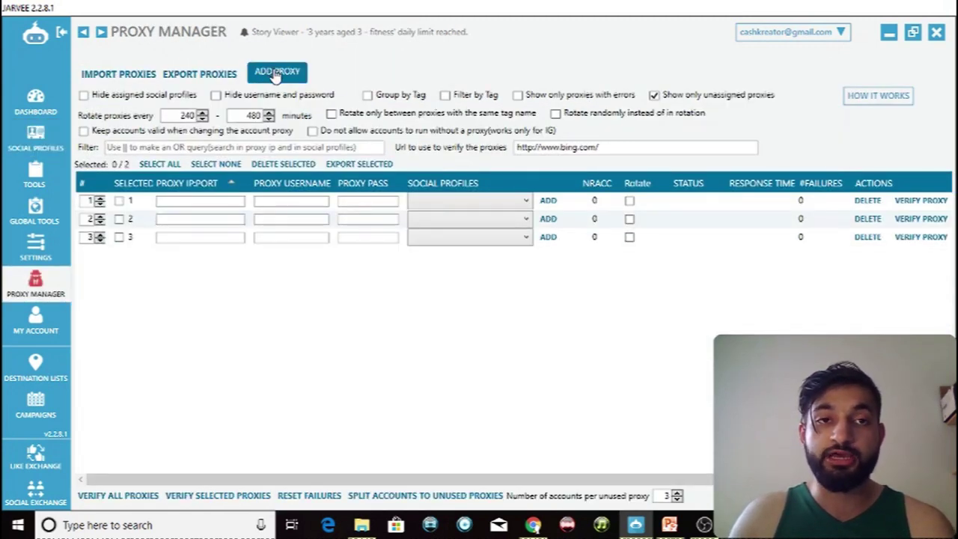
{"action": "left_click", "coordinate": [275, 72]}
{"action": "left_click", "coordinate": [276, 71]}
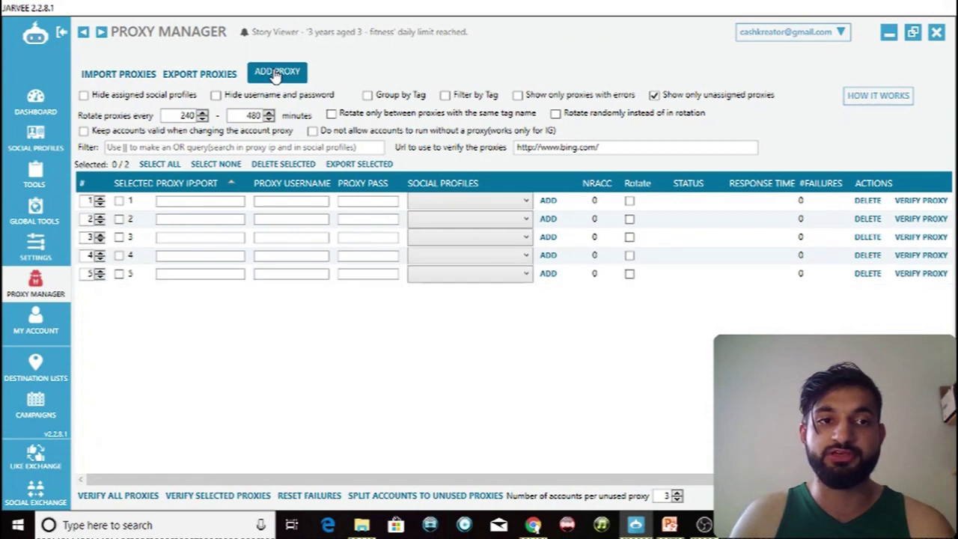
{"action": "left_click", "coordinate": [275, 72]}
{"action": "left_click", "coordinate": [276, 71]}
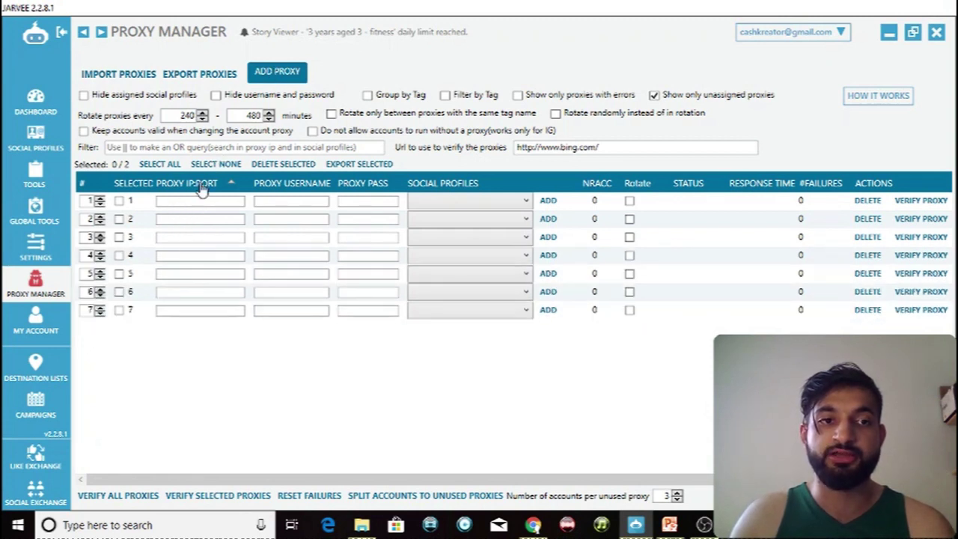
{"action": "left_click", "coordinate": [271, 75]}
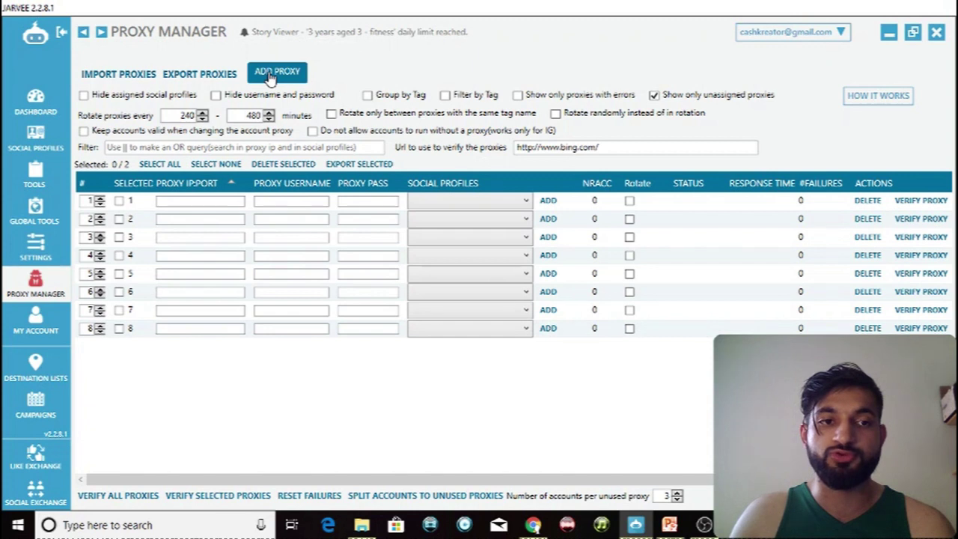
{"action": "left_click", "coordinate": [271, 75]}
{"action": "left_click", "coordinate": [271, 74]}
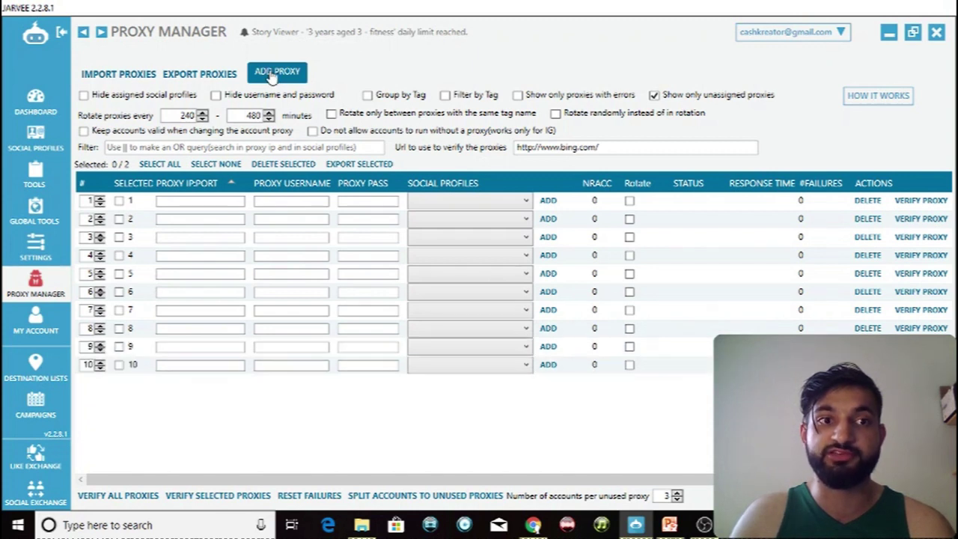
{"action": "left_click", "coordinate": [273, 75]}
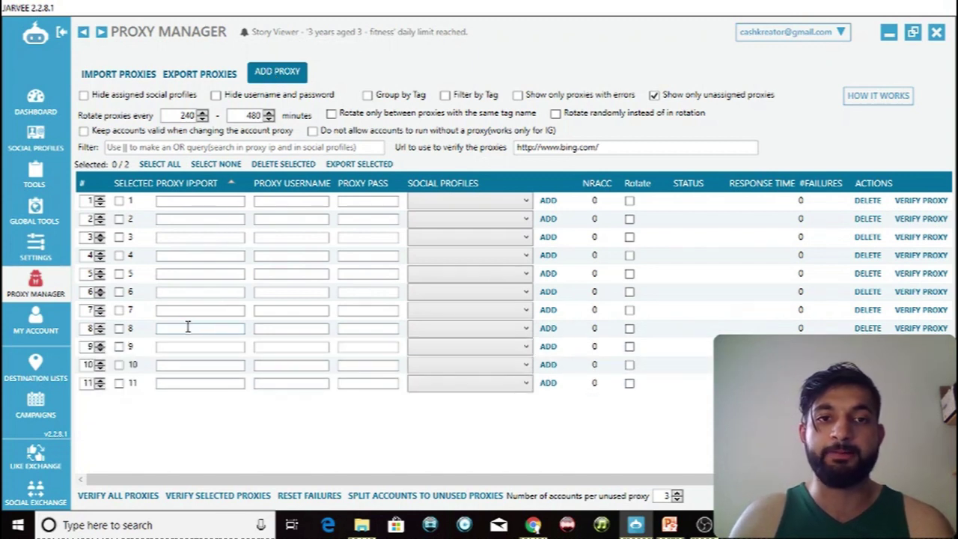